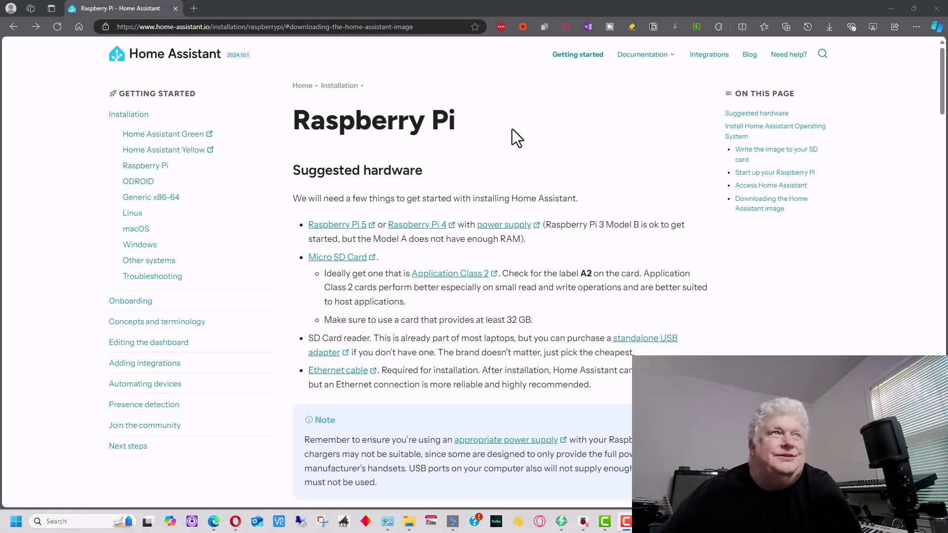
Step: Review the suggested hardware and the SD card writing instructions on Home Assistant's Raspberry Pi installation page
scroll(481, 239, down, 2)
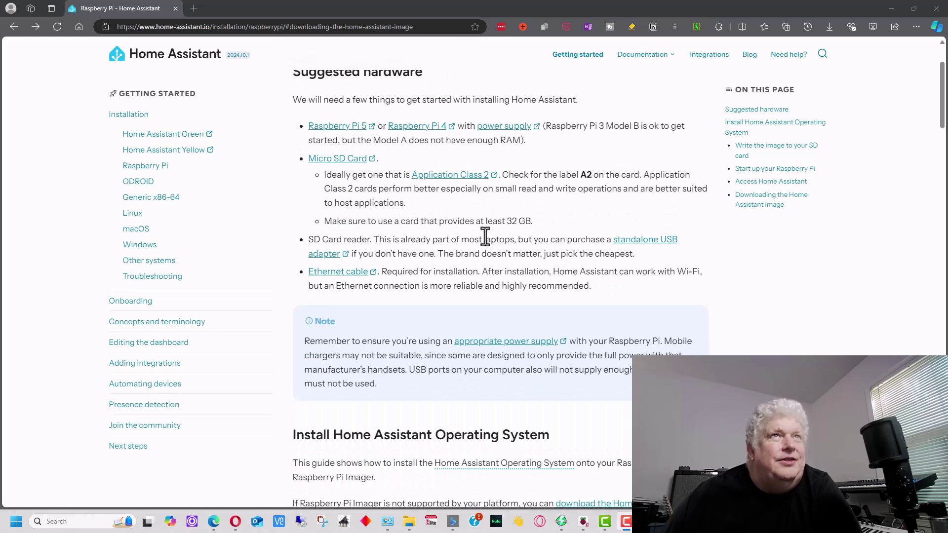
scroll(485, 236, down, 2)
scroll(485, 236, up, 4)
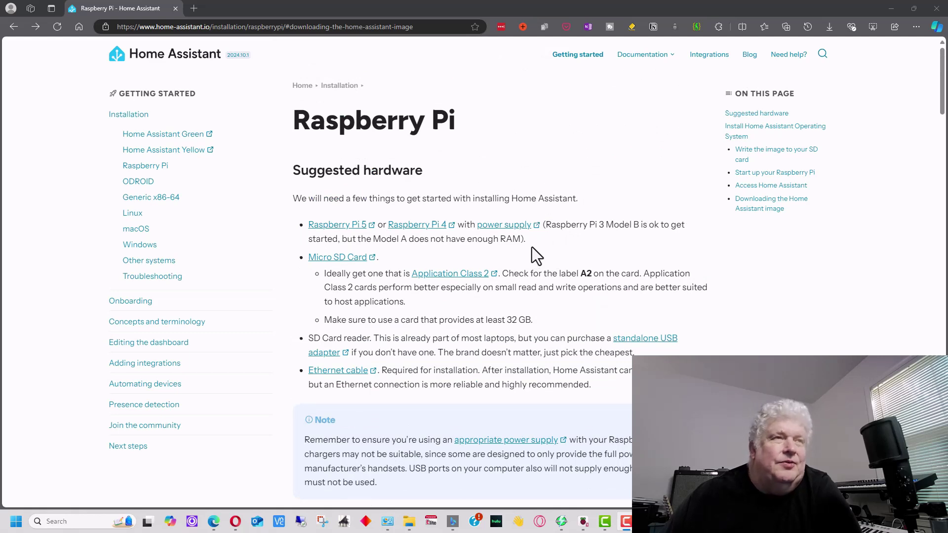
scroll(531, 246, down, 2)
scroll(531, 246, down, 7)
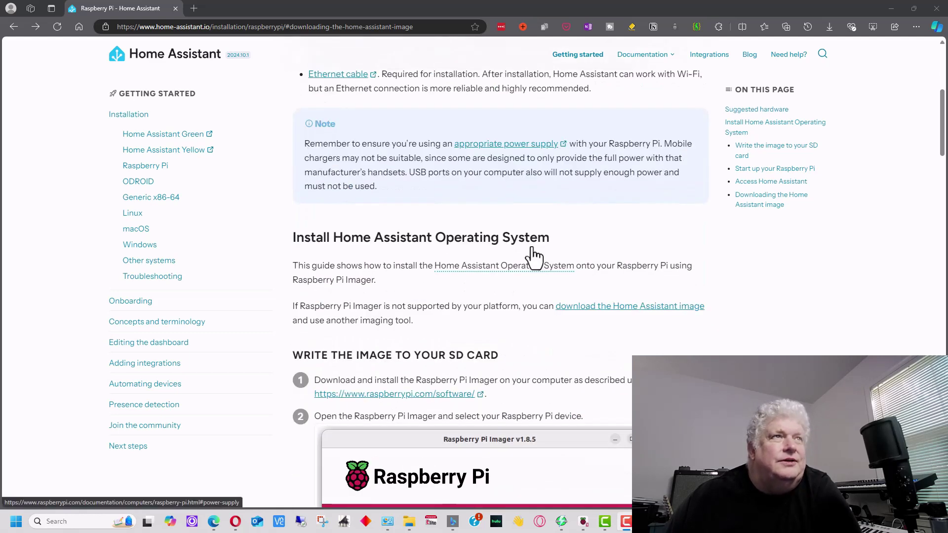
scroll(533, 247, down, 1)
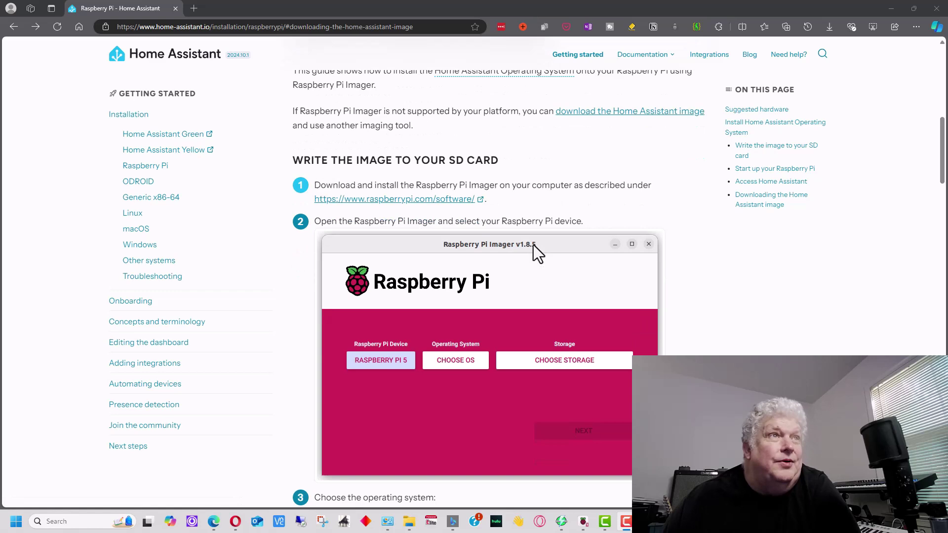
scroll(538, 230, up, 1)
scroll(543, 232, up, 1)
scroll(543, 232, down, 2)
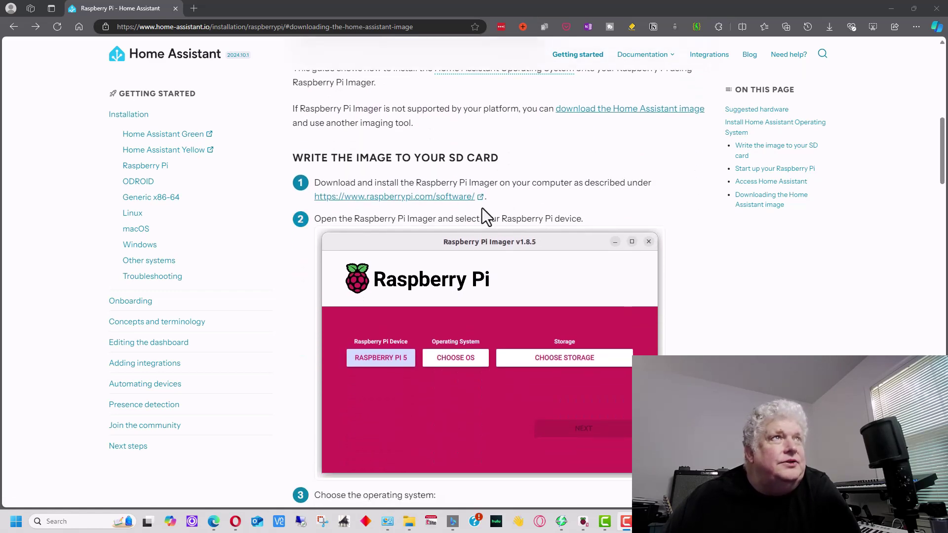
Step: Open the Raspberry Pi software page linked in the instructions and get the Raspberry Pi Imager download for Windows
click(443, 197)
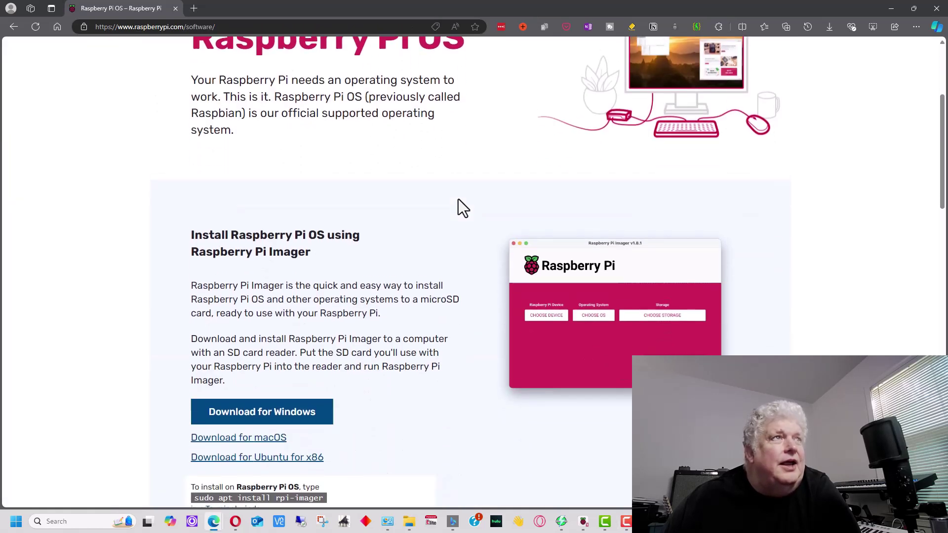
scroll(458, 199, up, 2)
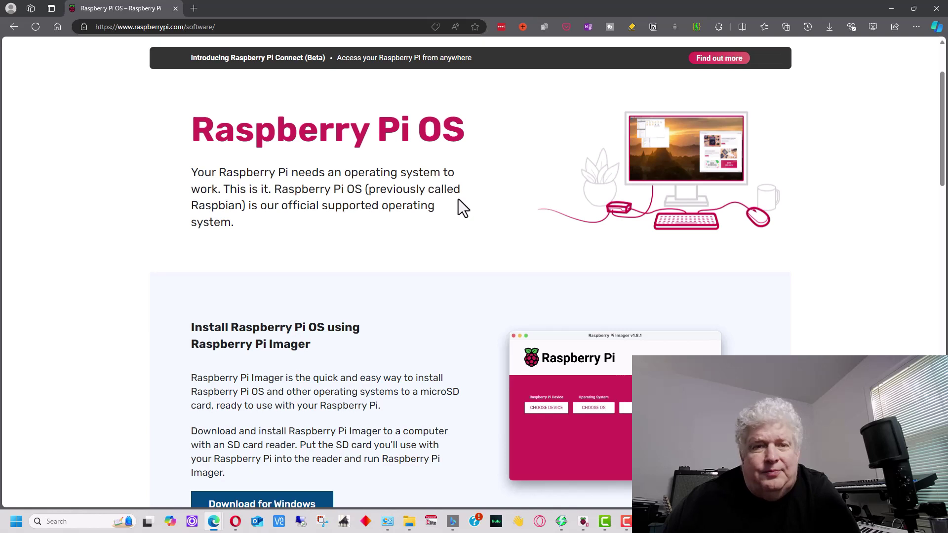
scroll(459, 199, down, 4)
scroll(459, 198, down, 1)
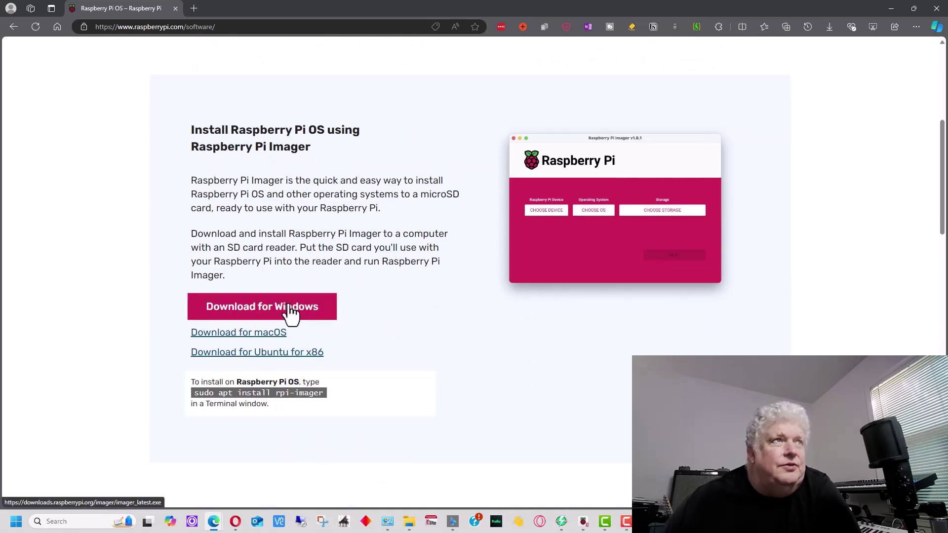
click(306, 316)
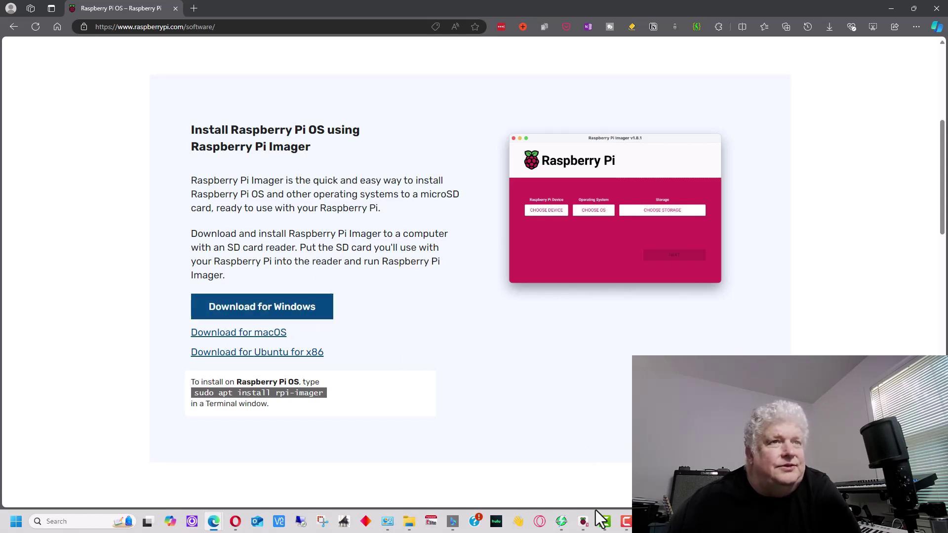
Step: Switch to Raspberry Pi Imager, move its window higher on the screen and select Raspberry Pi 3 as the device
mouse_move(584, 526)
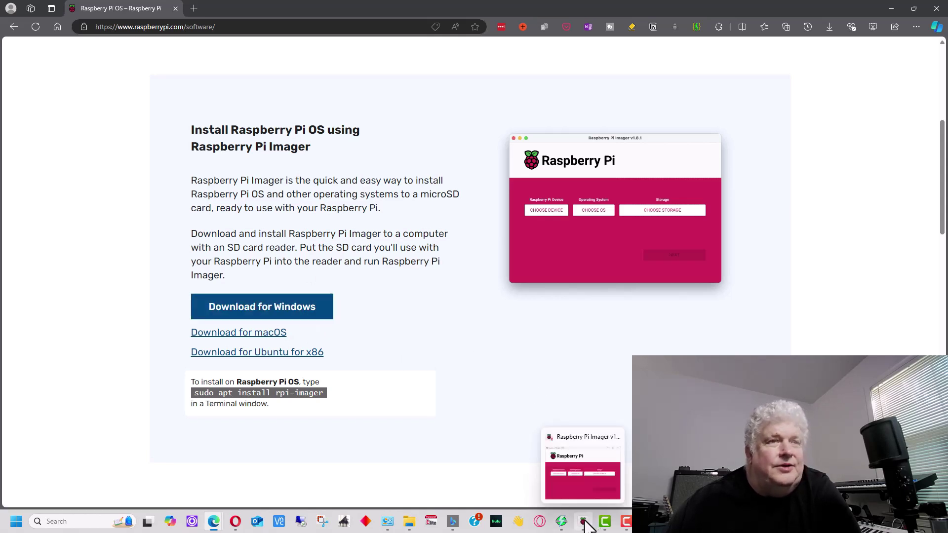
click(584, 526)
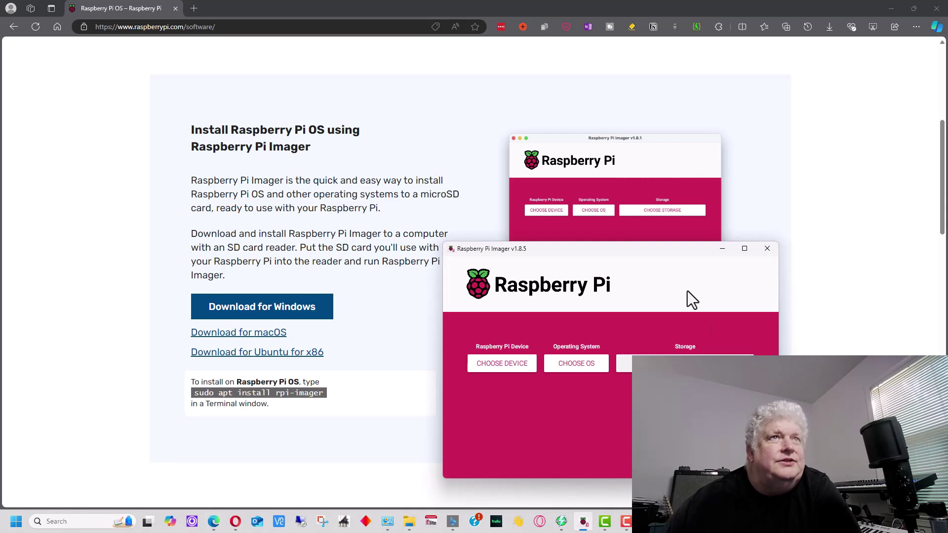
drag(655, 245, 611, 104)
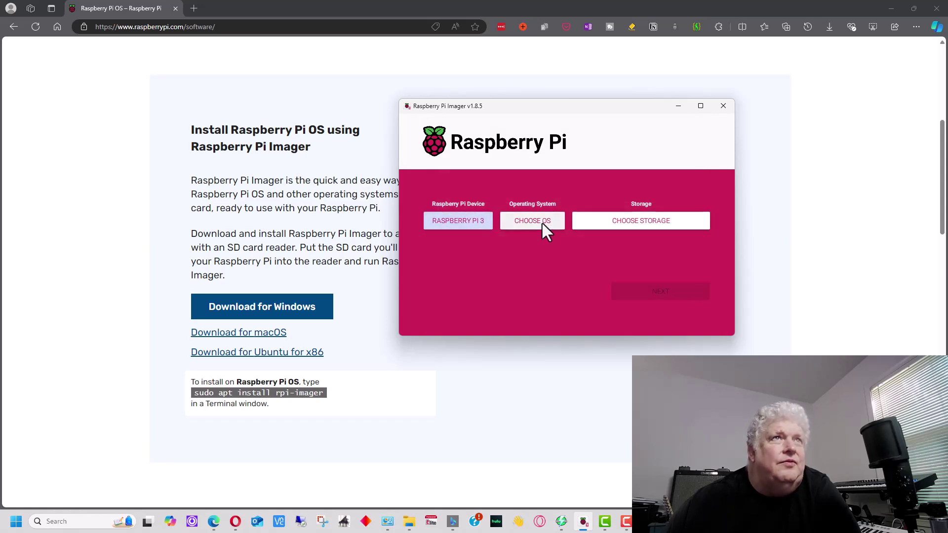
click(541, 223)
scroll(544, 234, down, 5)
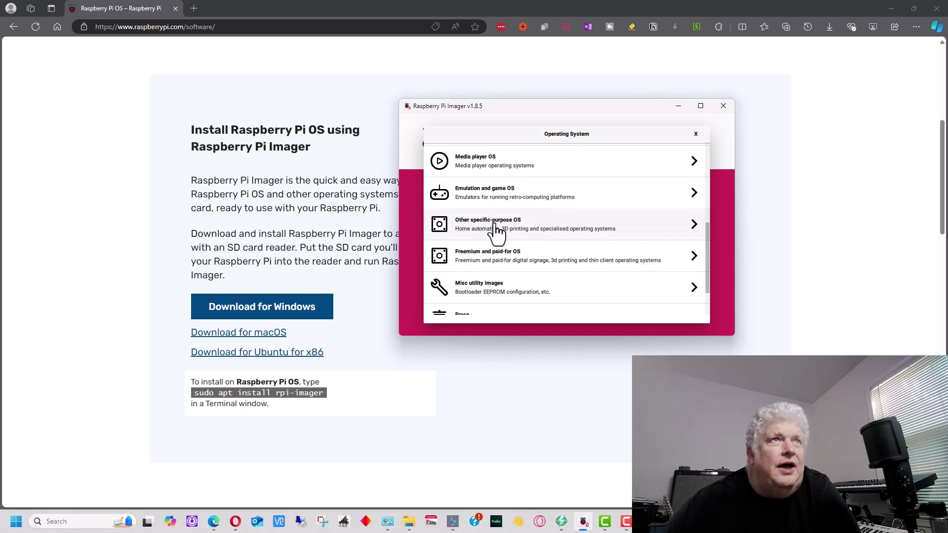
click(537, 233)
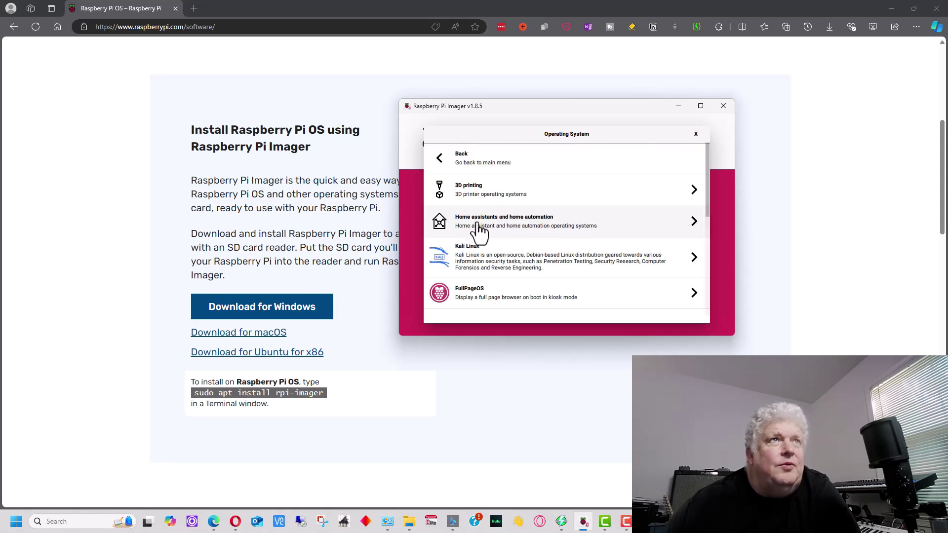
click(508, 224)
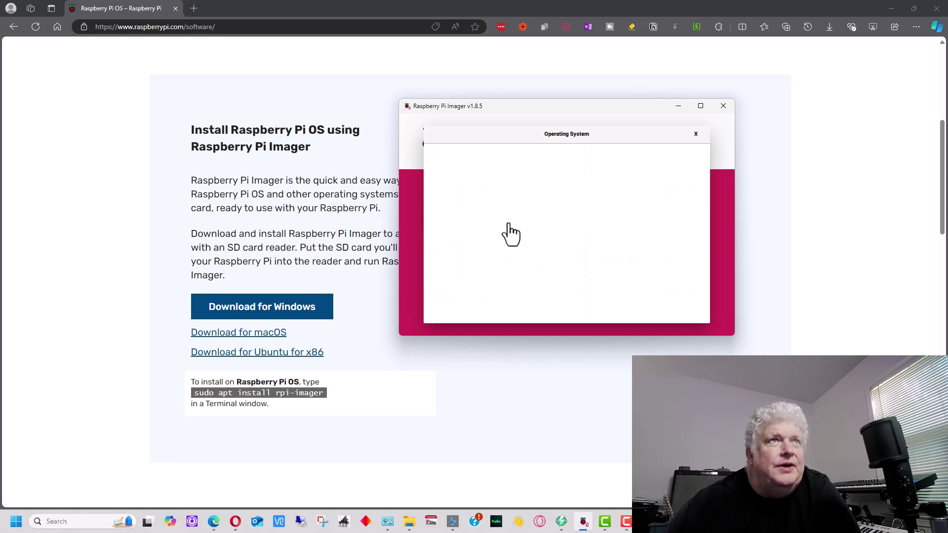
click(525, 236)
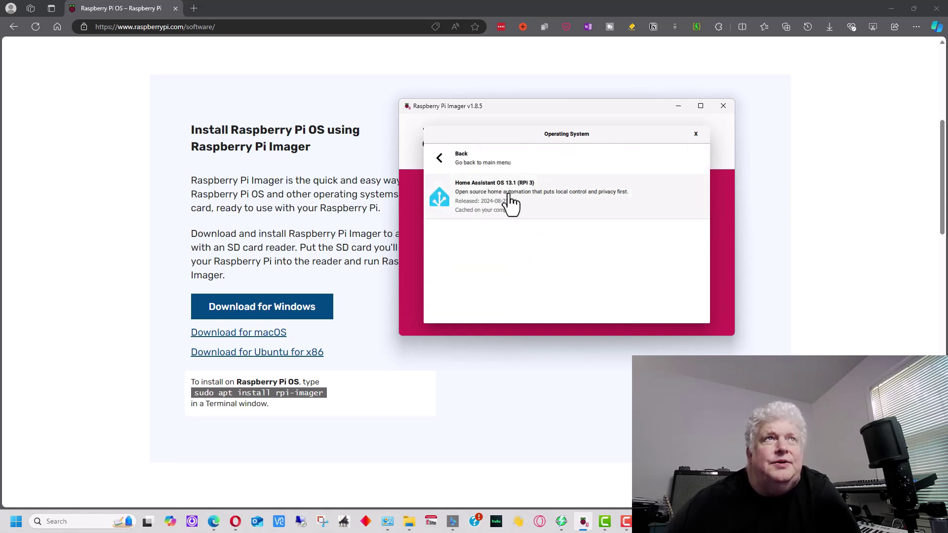
click(695, 134)
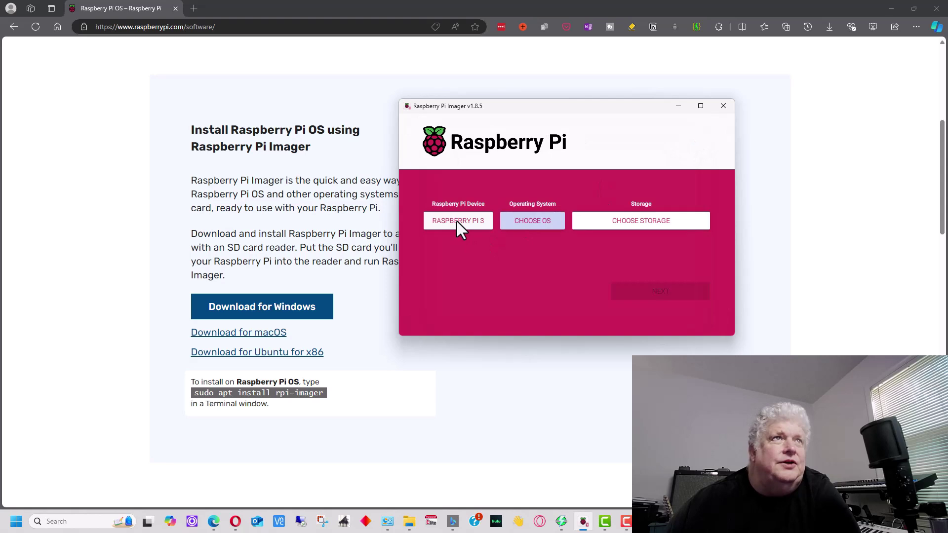
Step: Select Raspberry Pi 3 as the device and Home Assistant OS 13.1 (RPi 3) as the operating system
click(475, 224)
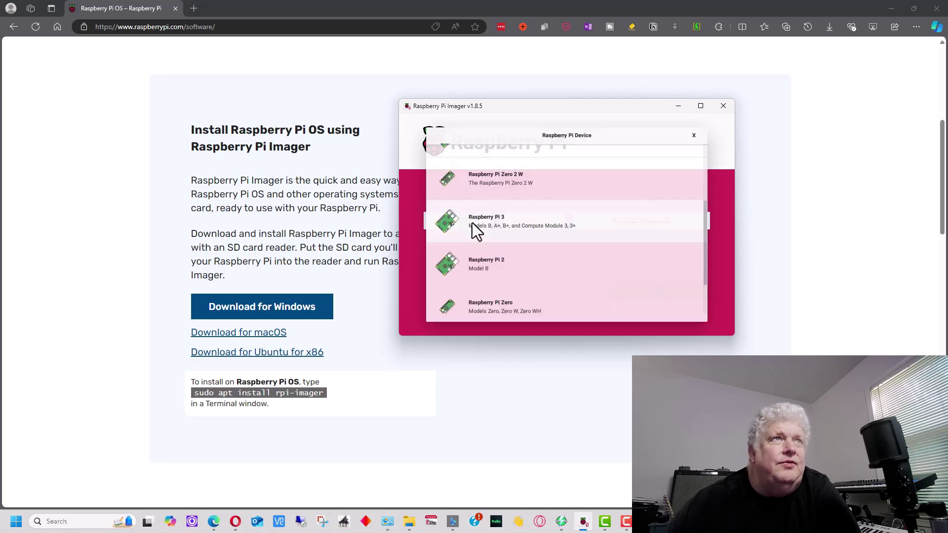
click(550, 221)
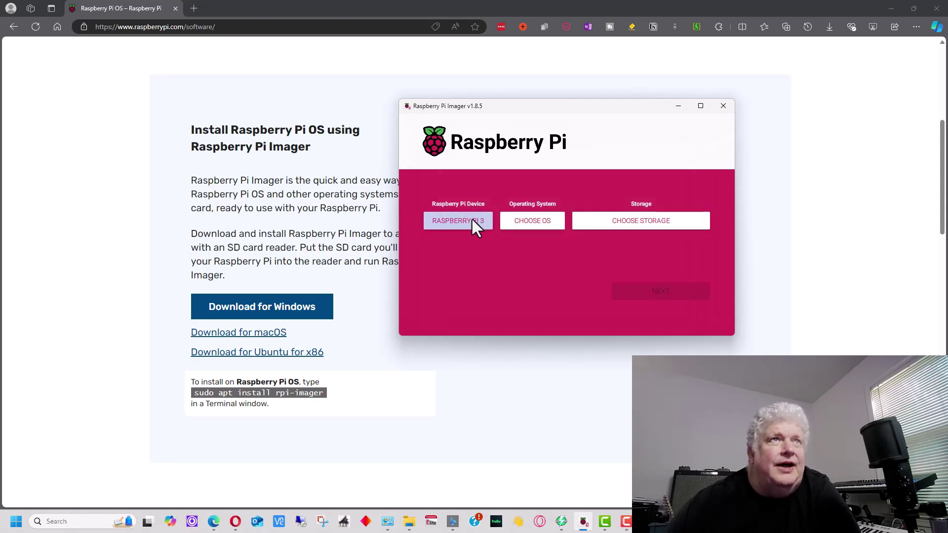
click(533, 222)
click(533, 230)
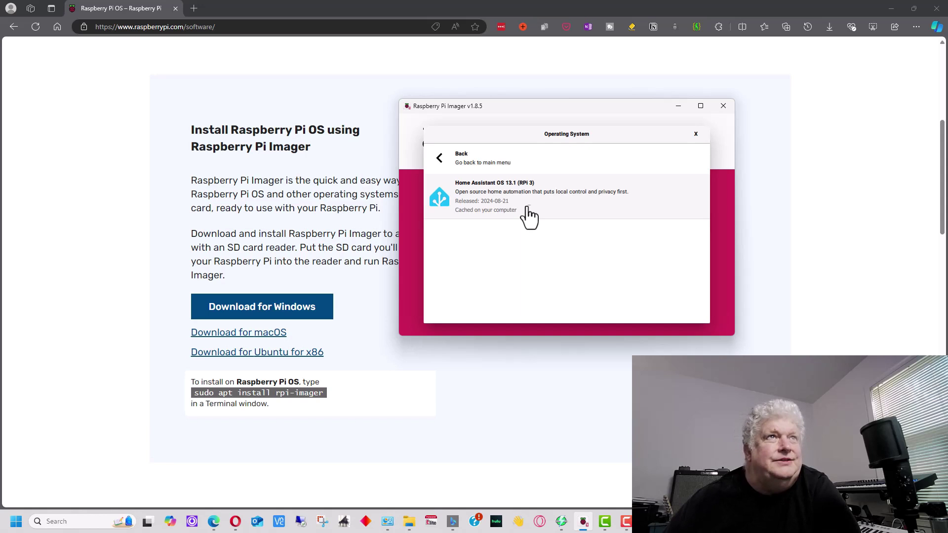
click(557, 212)
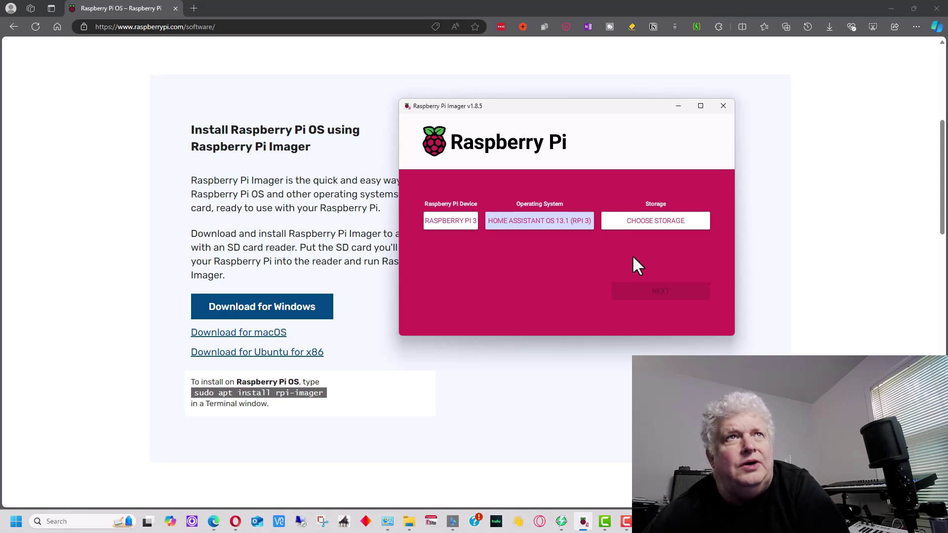
Step: Check the connected drives in File Explorer and choose the 15.9 GB Generic MassStorageClass USB Device as the storage
click(654, 220)
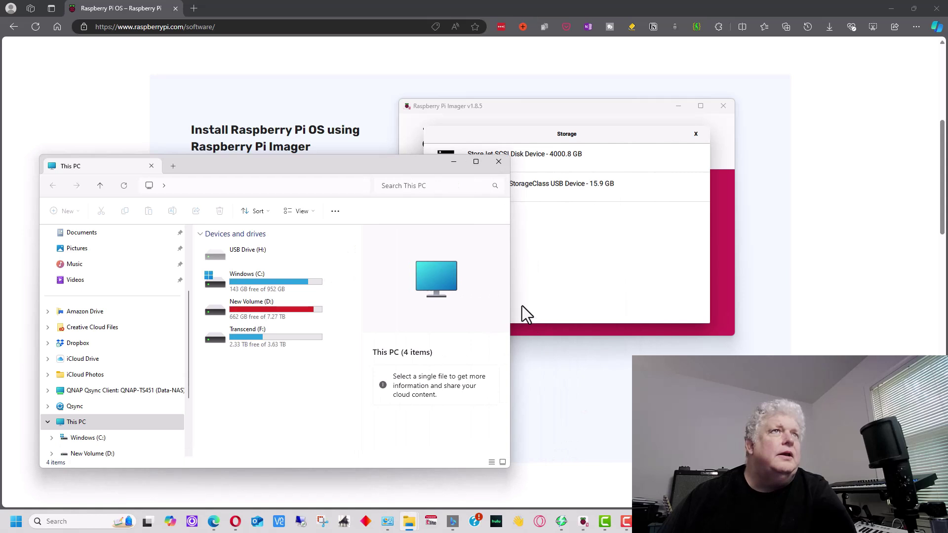
drag(348, 157, 600, 129)
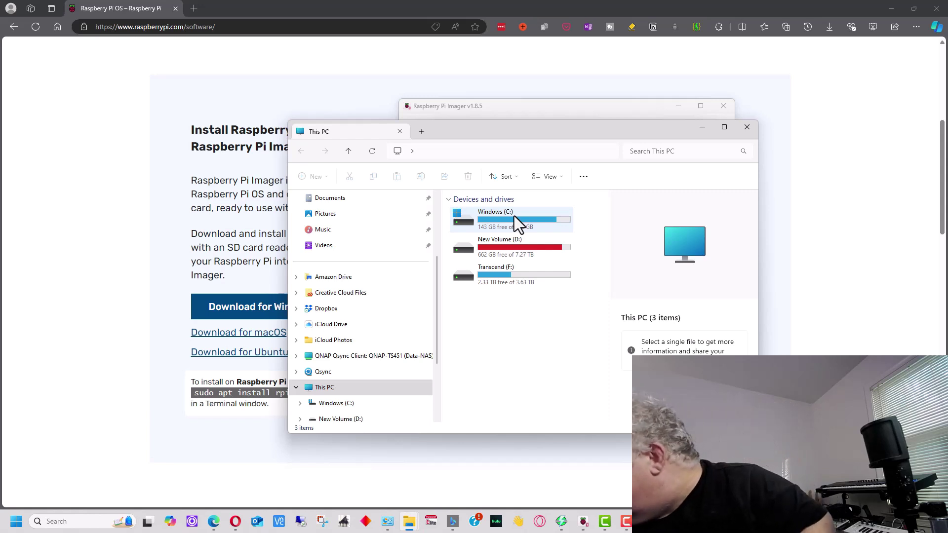
click(702, 128)
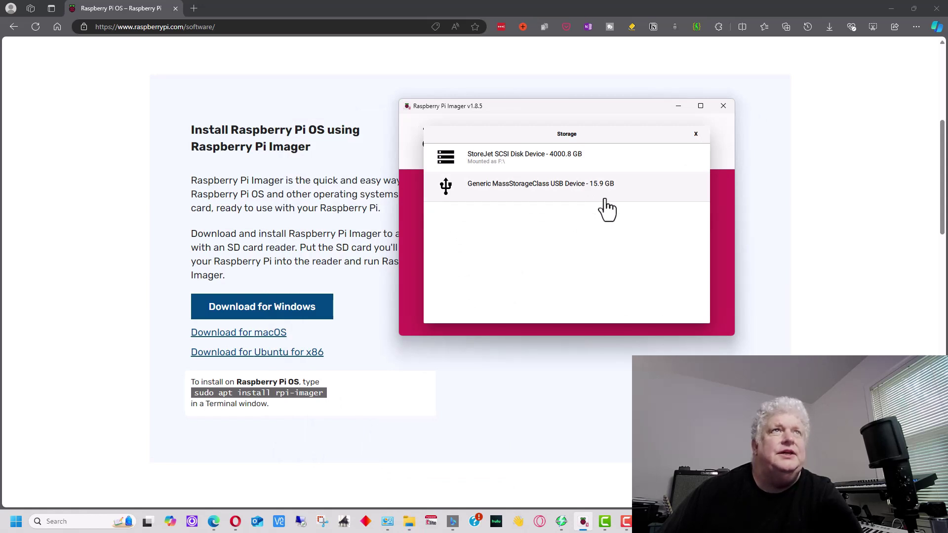
click(584, 190)
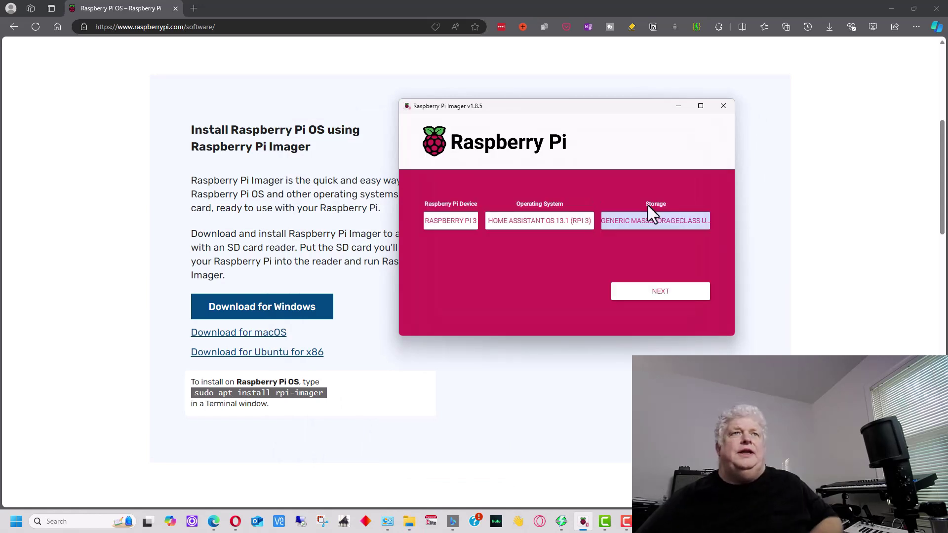
Step: Write the Home Assistant OS image to the selected USB storage device and dismiss the completion dialog
click(664, 292)
click(583, 257)
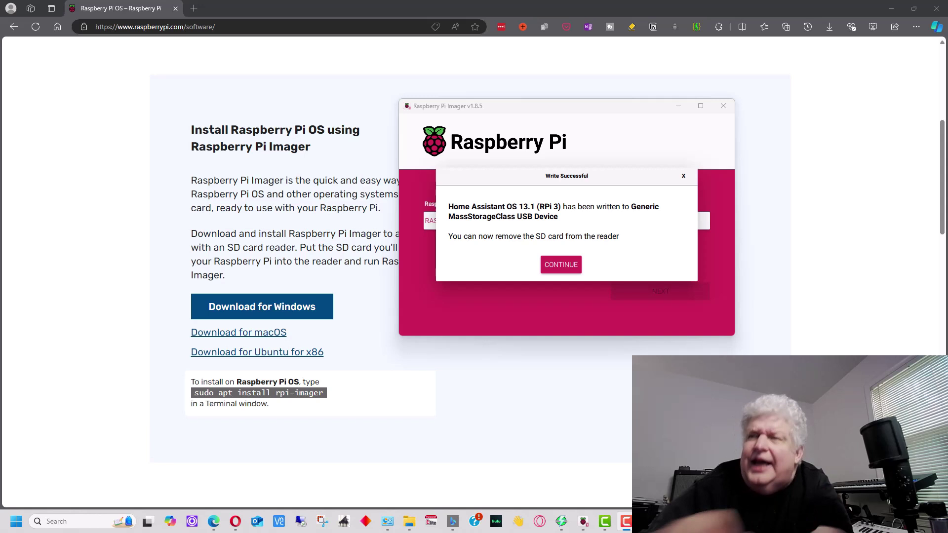
click(559, 265)
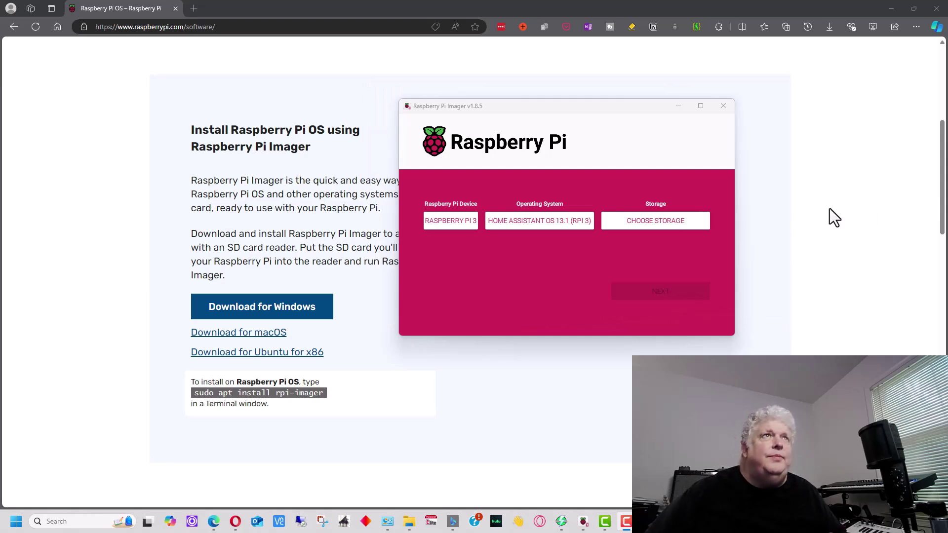
Step: Open homeassistant.local:8123 in a new browser tab and show the details of the Home Assistant preparation
key(ctrl+t)
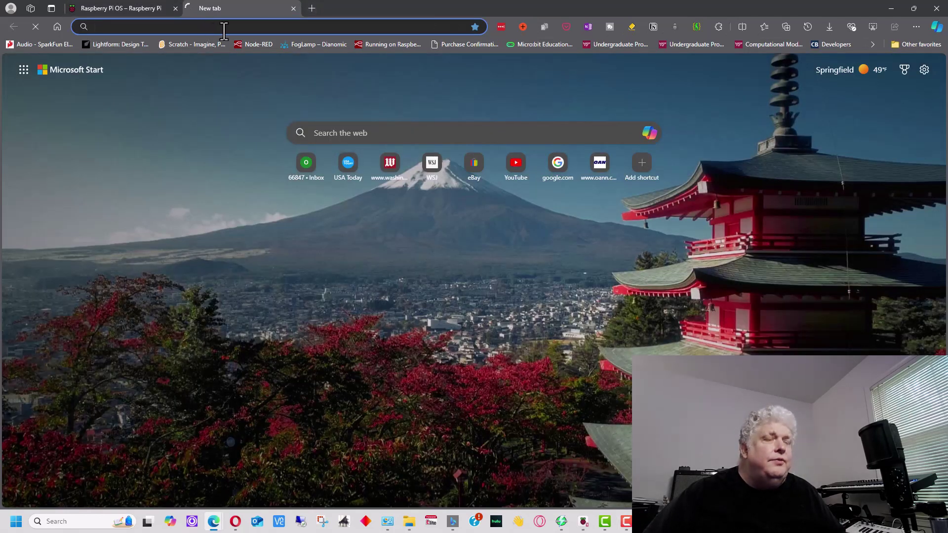
text(ho)
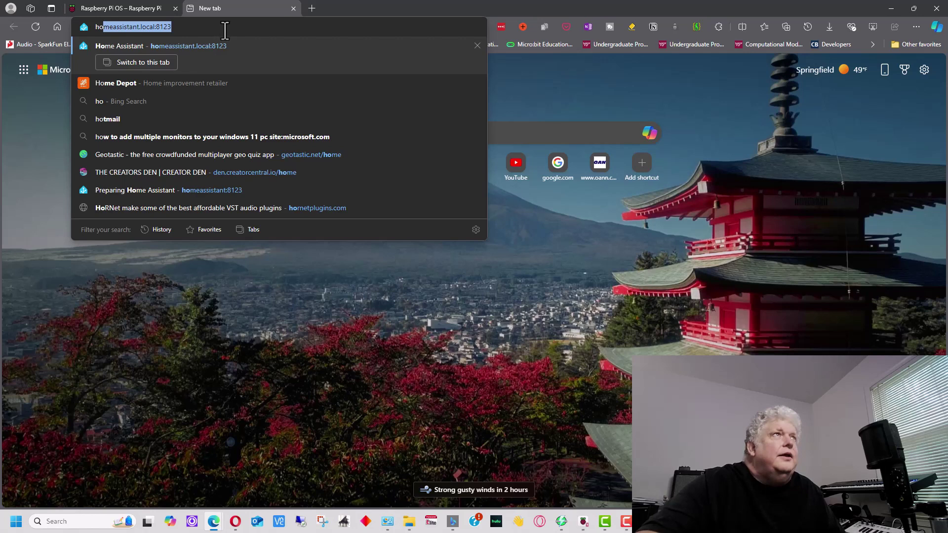
key(Return)
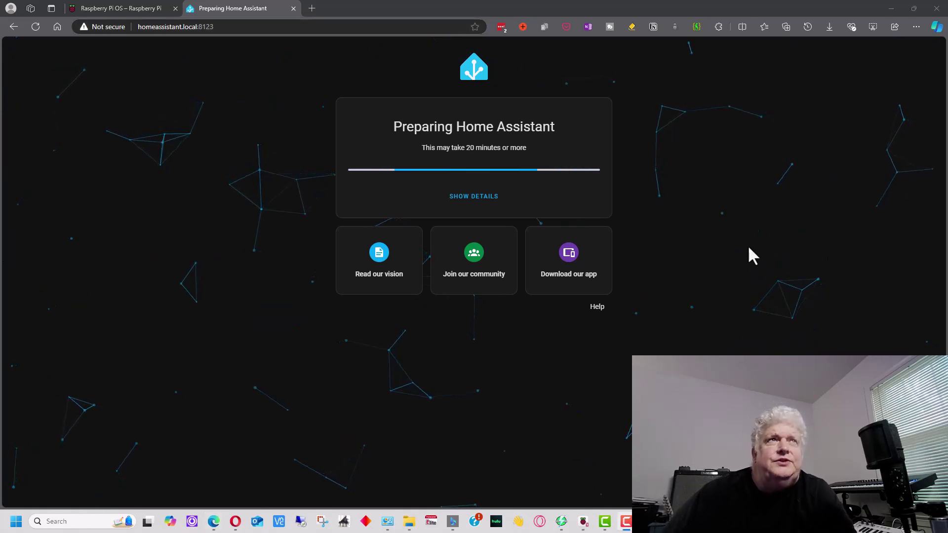
click(488, 198)
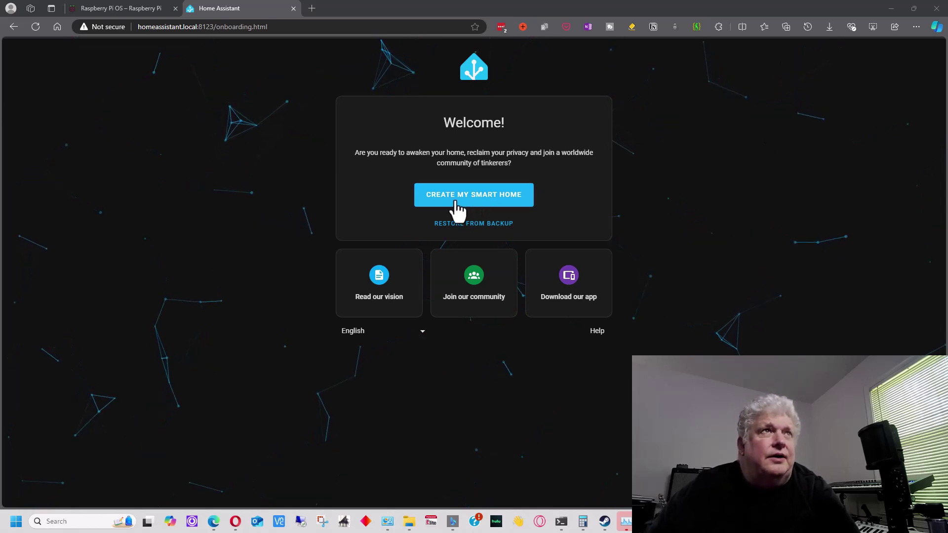
Step: Start creating a new smart home and create the user account, filling in the account password
click(482, 202)
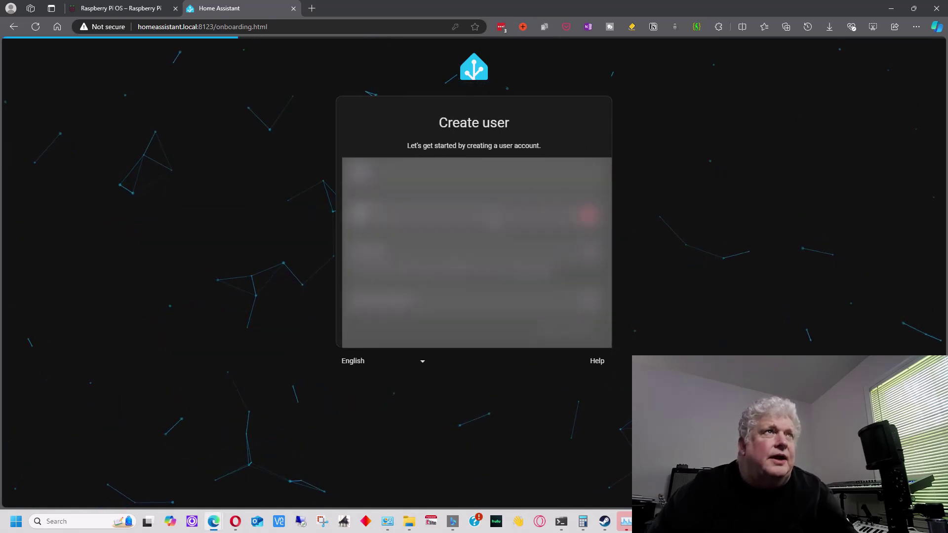
click(514, 249)
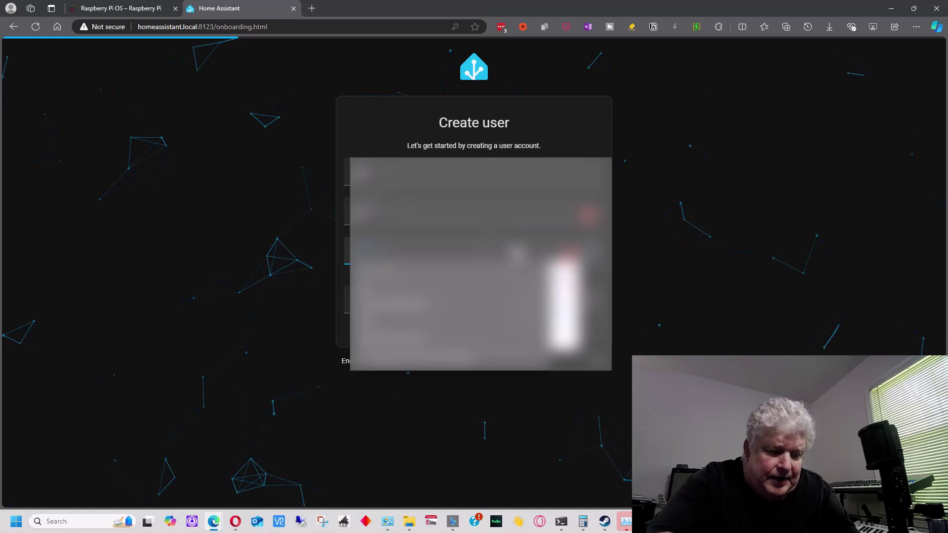
click(567, 336)
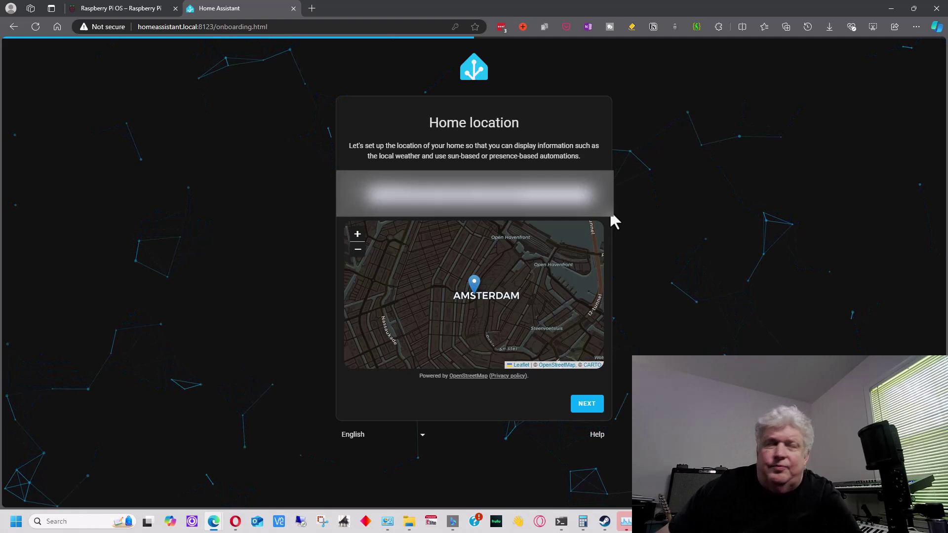
Step: Accept the proposed home location and set the country the home is in
click(586, 403)
click(592, 153)
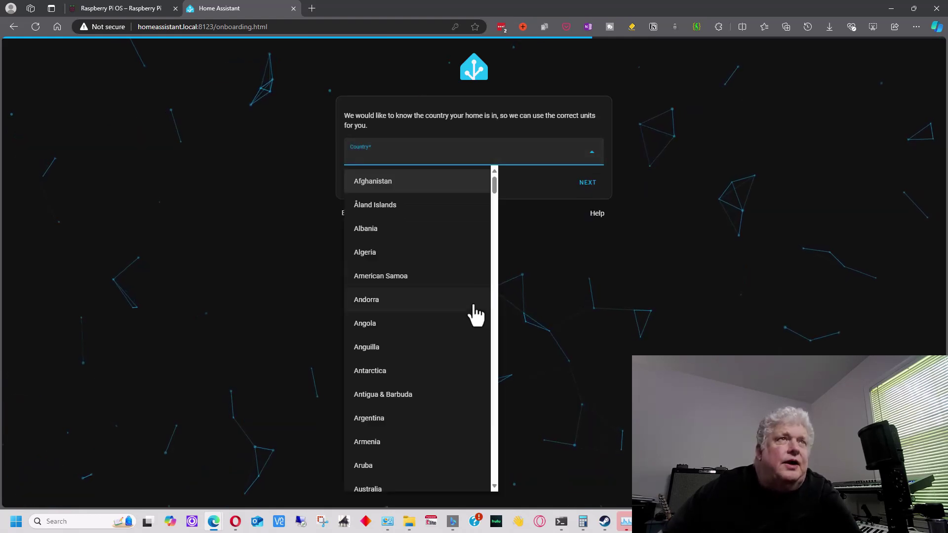
scroll(472, 311, down, 8)
scroll(474, 309, down, 20)
click(454, 380)
click(587, 182)
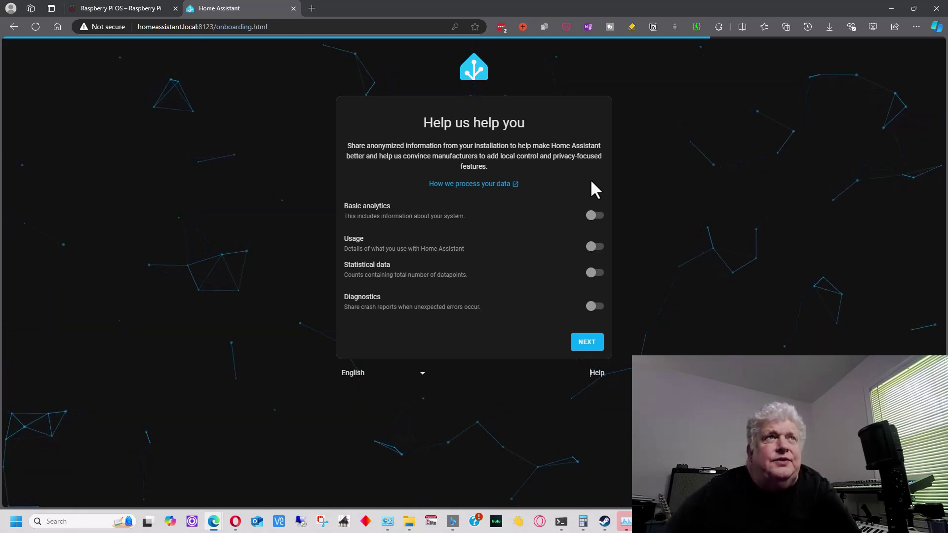
Step: Continue with all analytics sharing options left off and finish the onboarding from the compatible devices page
mouse_move(593, 249)
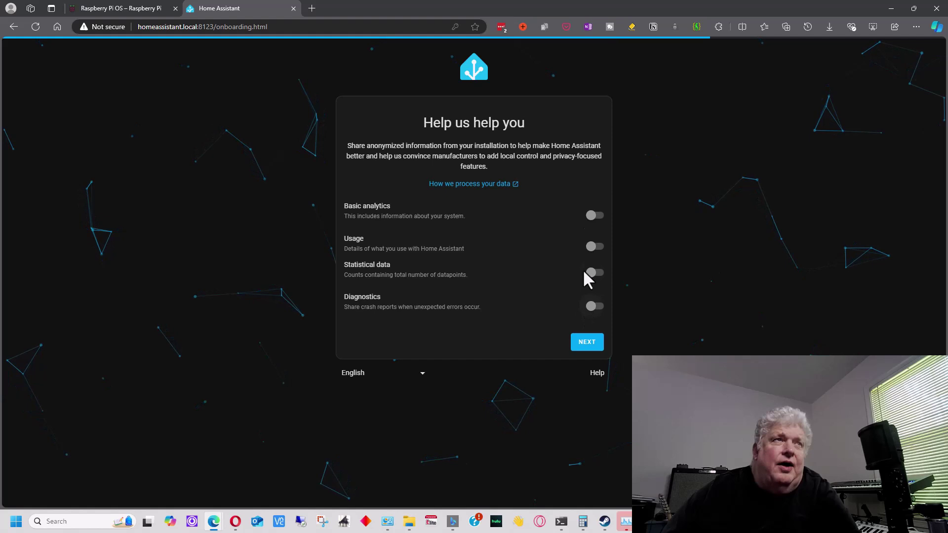
click(589, 345)
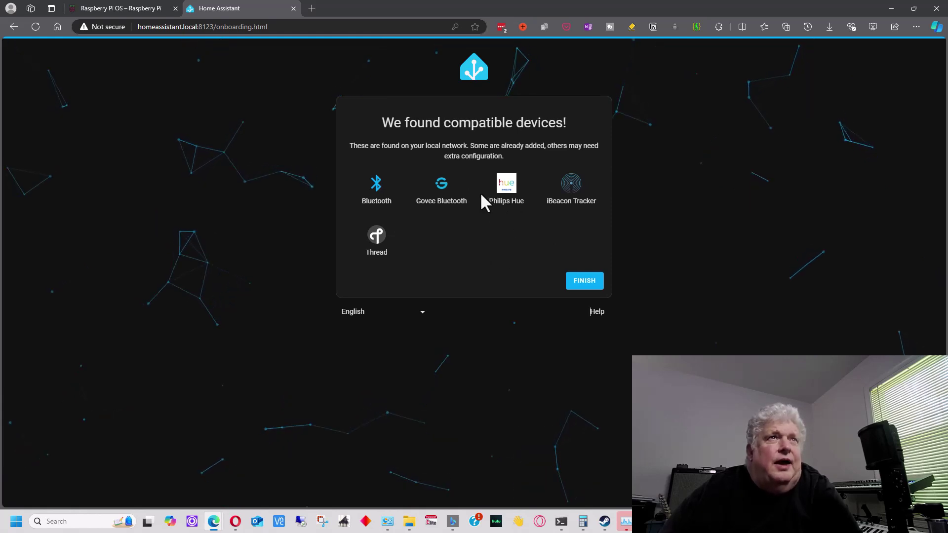
click(577, 285)
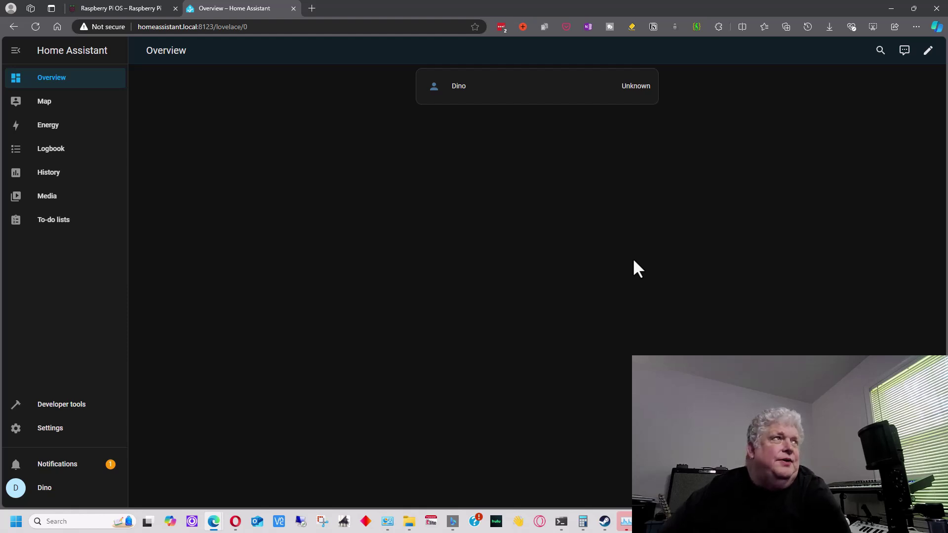
Step: View the Settings page and the Overview dashboard, and open the list of configured dashboards in the settings
click(53, 429)
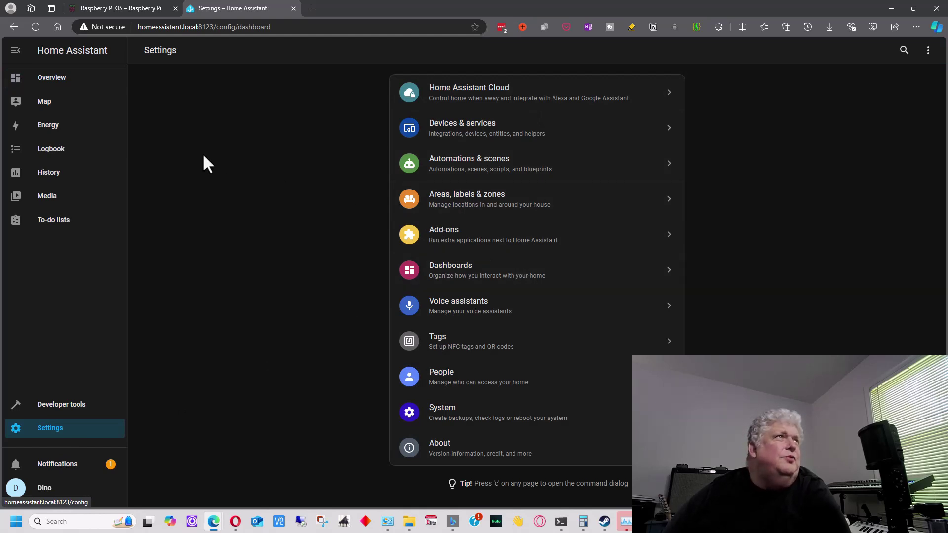
click(52, 79)
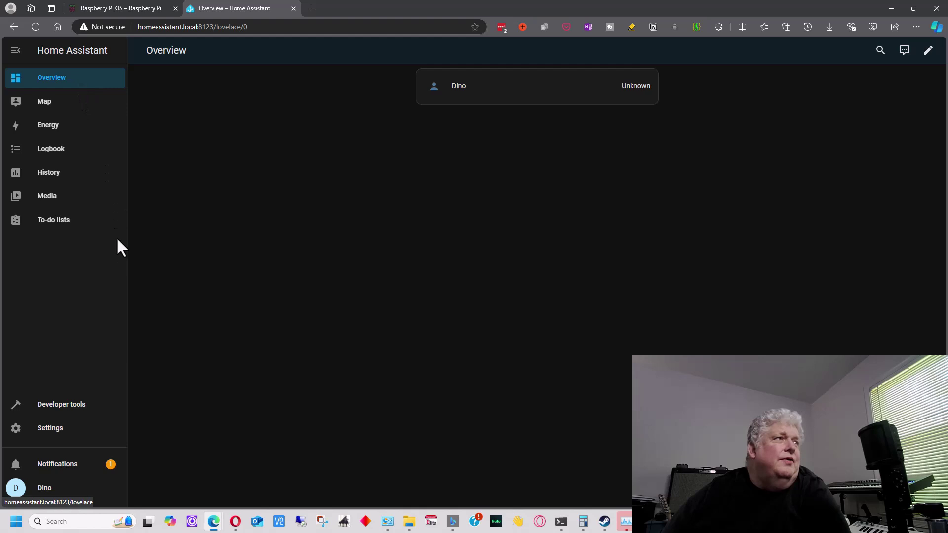
click(51, 429)
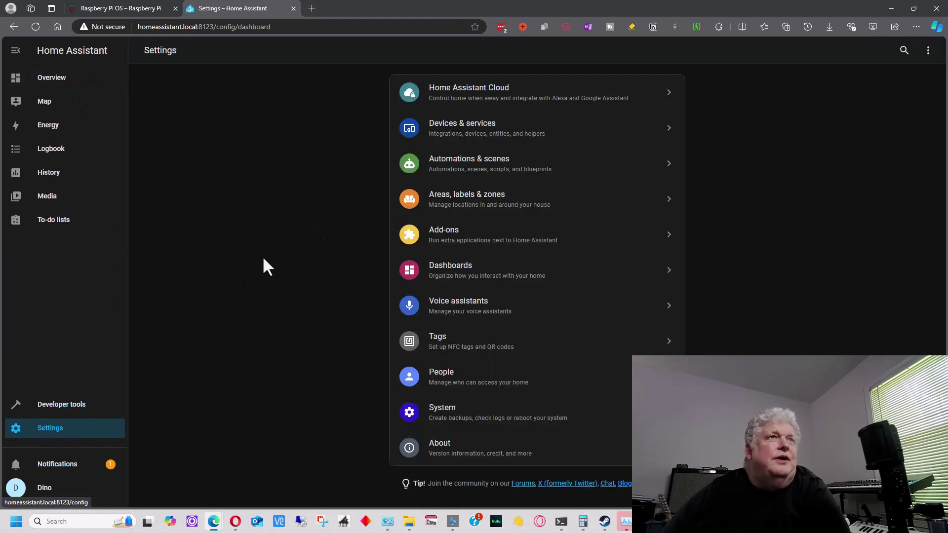
click(547, 278)
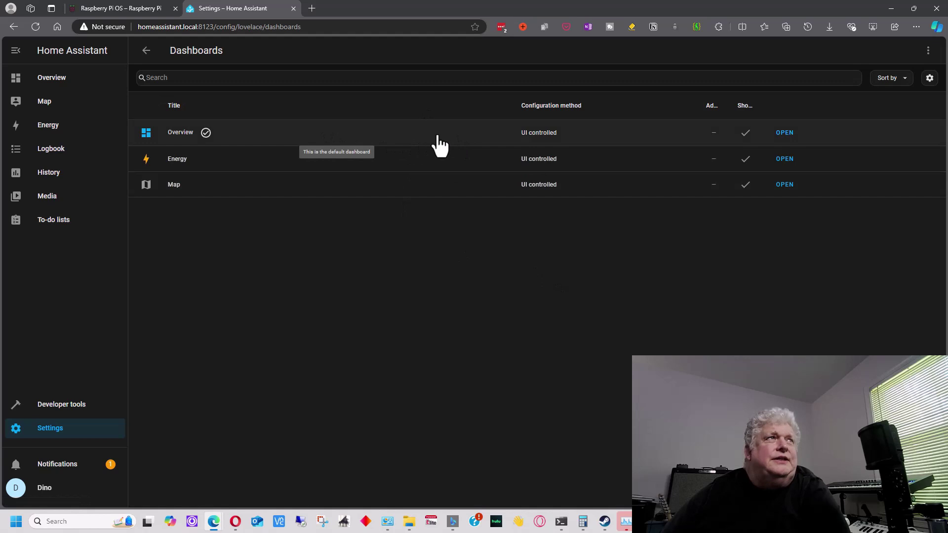